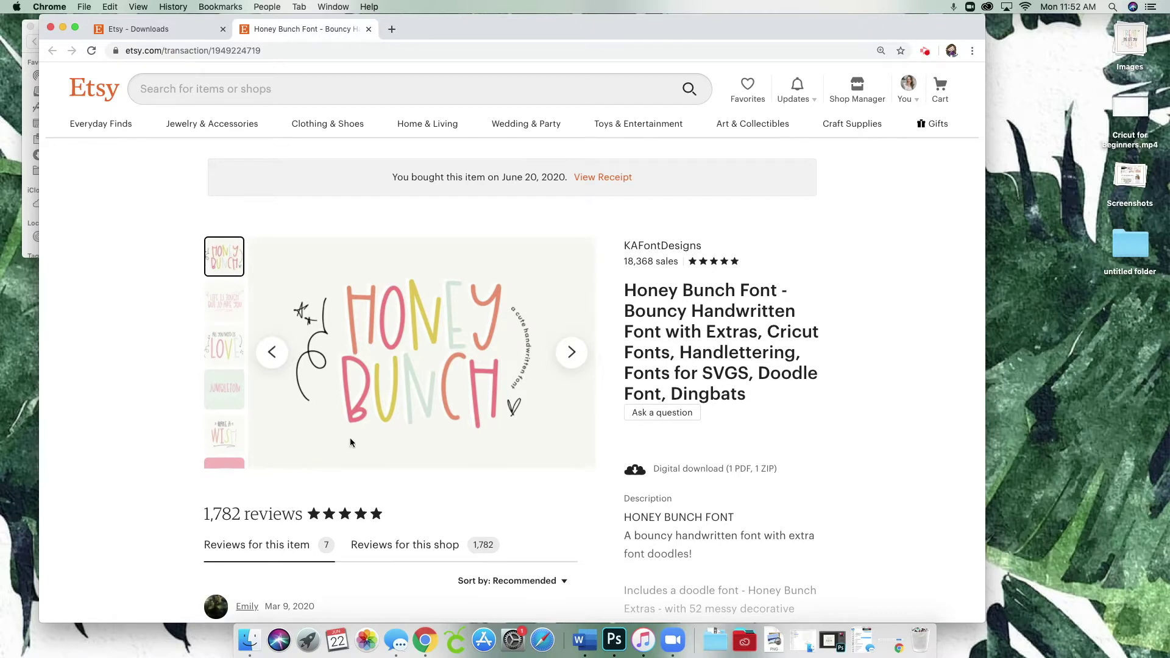
Download honeybunch.zip from the Etsy order's Downloads page and open the downloaded archive.
{"action": "left_click", "coordinate": [629, 178]}
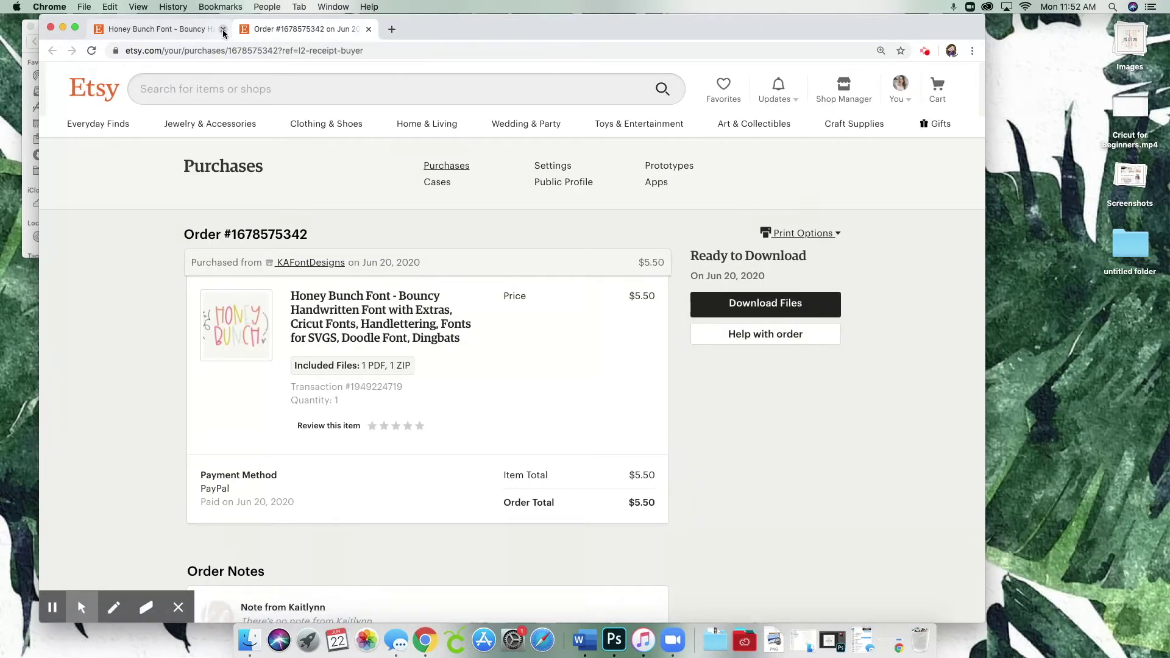
{"action": "left_click", "coordinate": [223, 30]}
{"action": "left_click", "coordinate": [742, 300]}
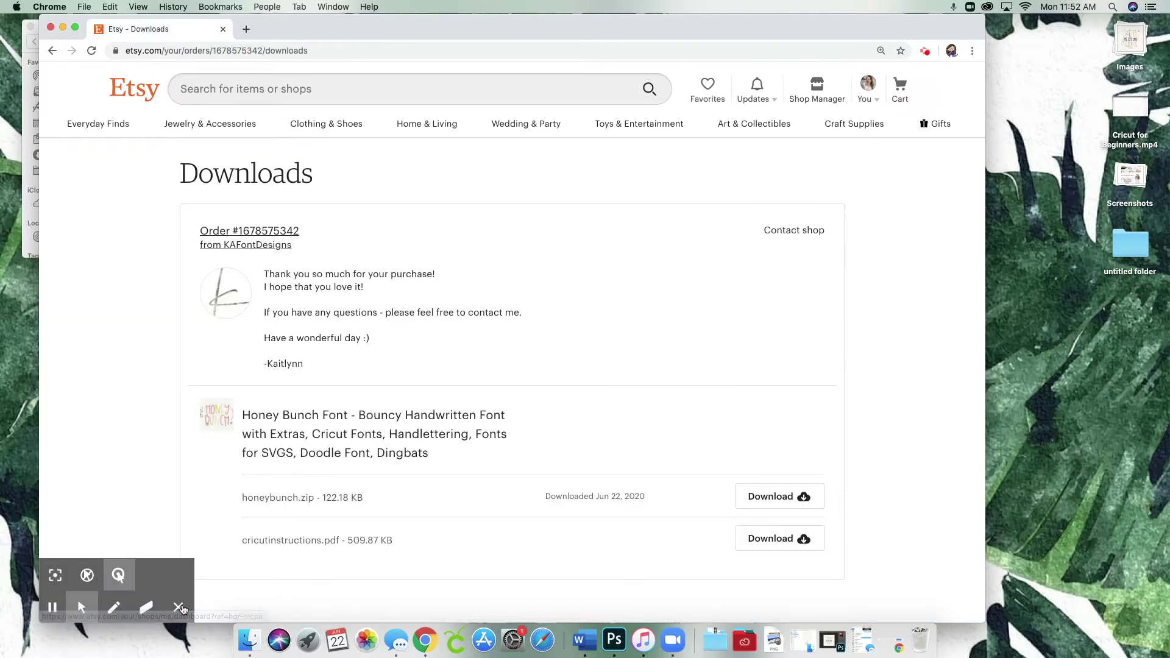
{"action": "left_click", "coordinate": [750, 495]}
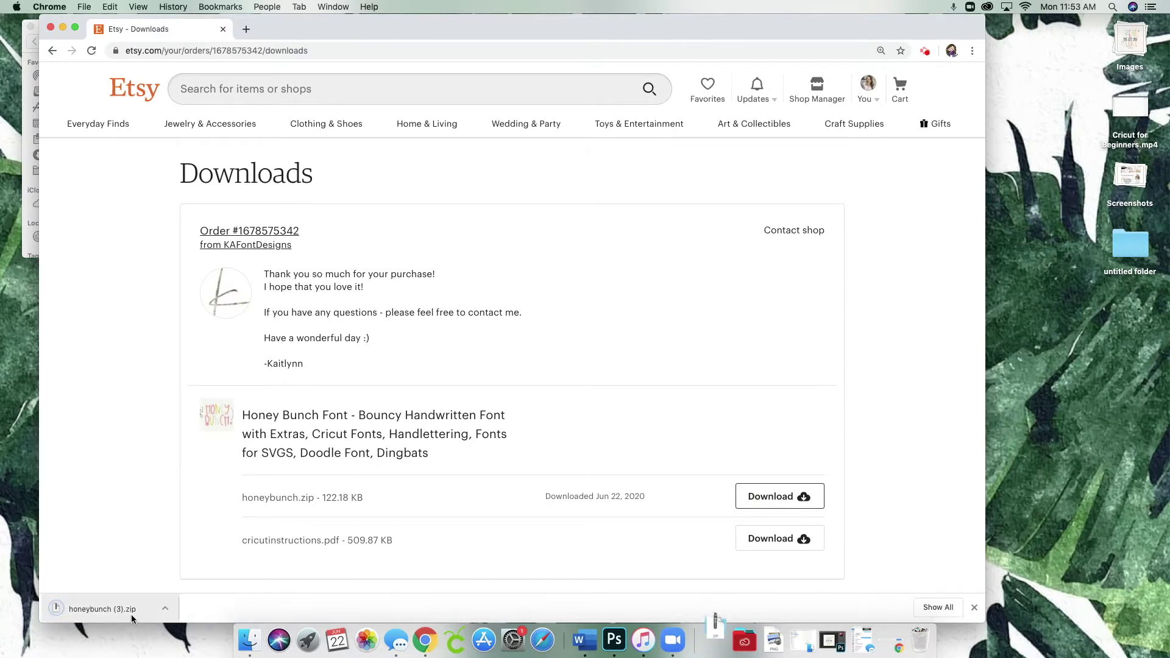
{"action": "left_click", "coordinate": [134, 613]}
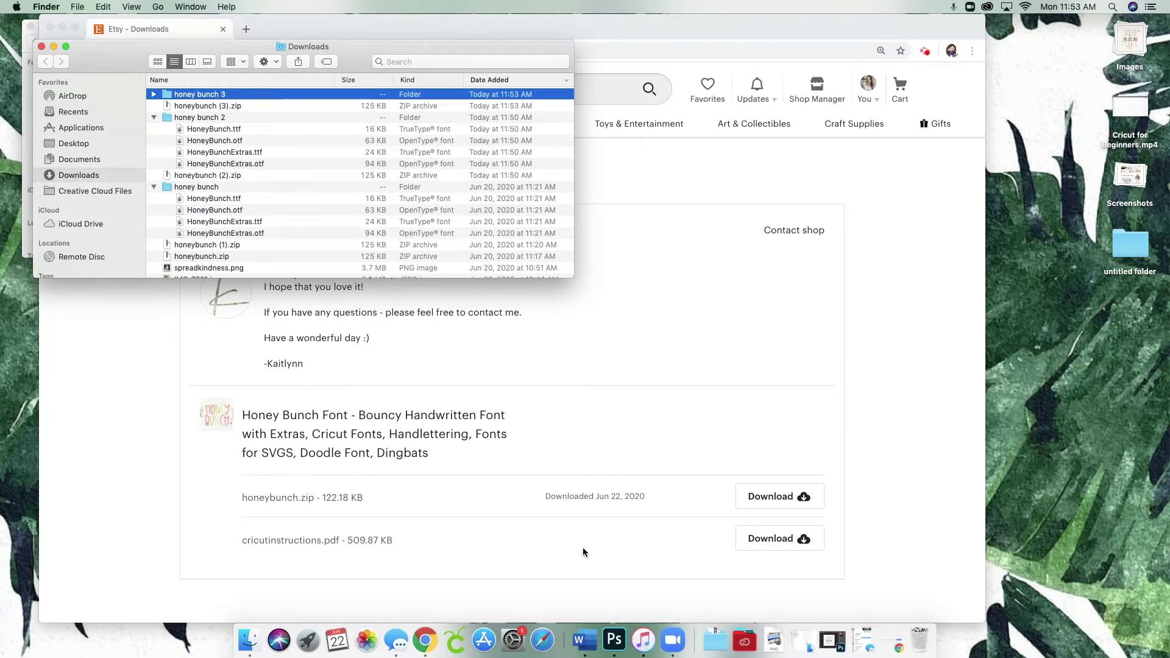
Open the honey bunch 3 folder and review its HoneyBunch and HoneyBunchExtras .otf and .ttf files.
{"action": "double_click", "coordinate": [213, 94]}
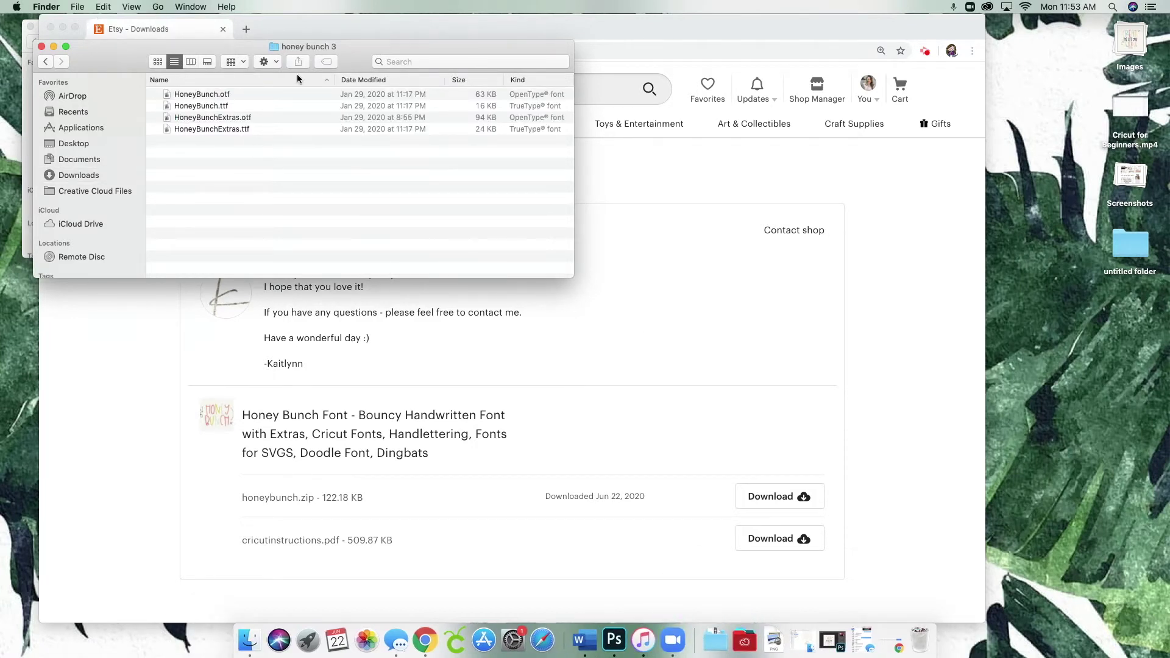
{"action": "left_click", "coordinate": [229, 98]}
{"action": "left_click", "coordinate": [223, 107]}
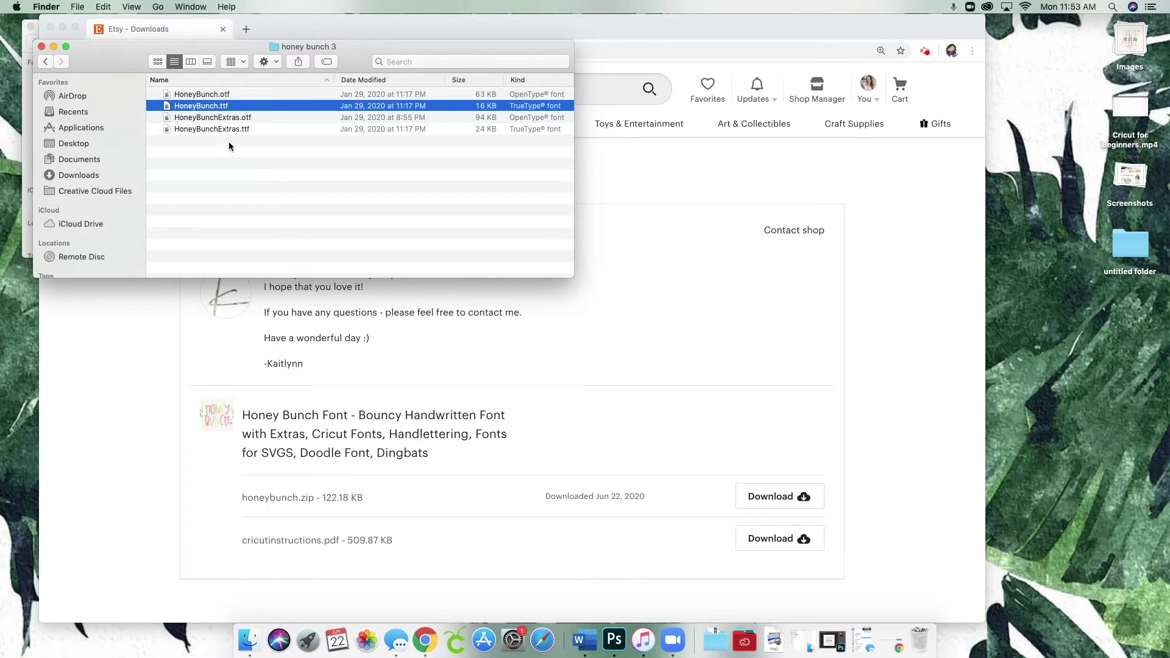
{"action": "left_click_drag", "start_coordinate": [229, 142], "coordinate": [179, 121]}
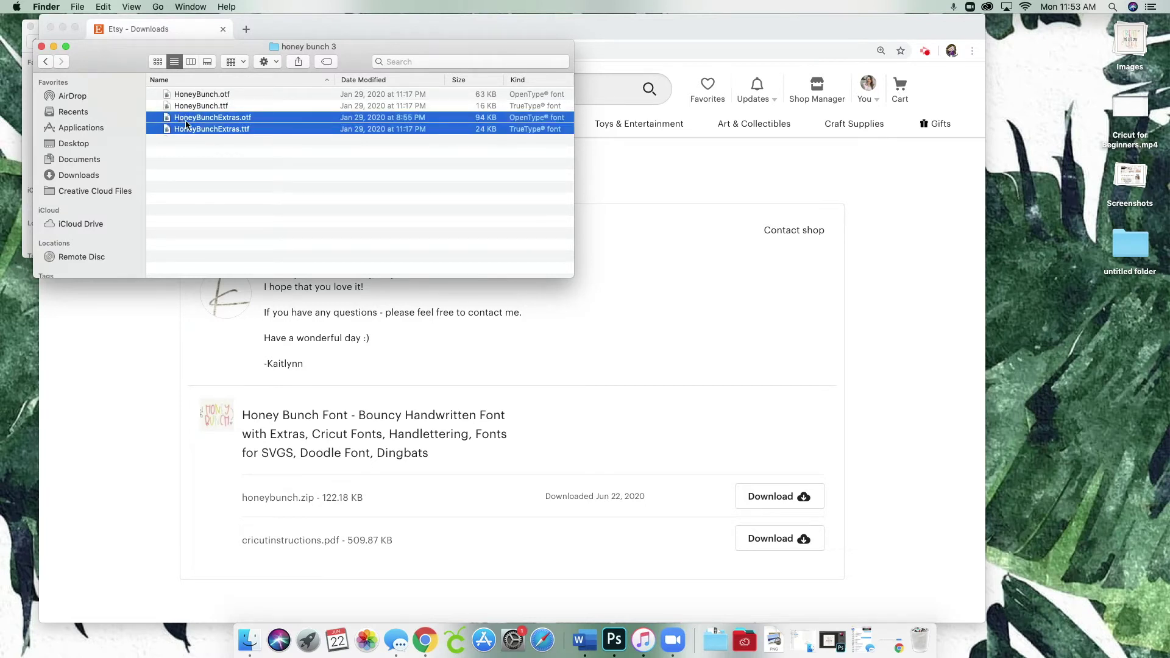
{"action": "left_click", "coordinate": [320, 262]}
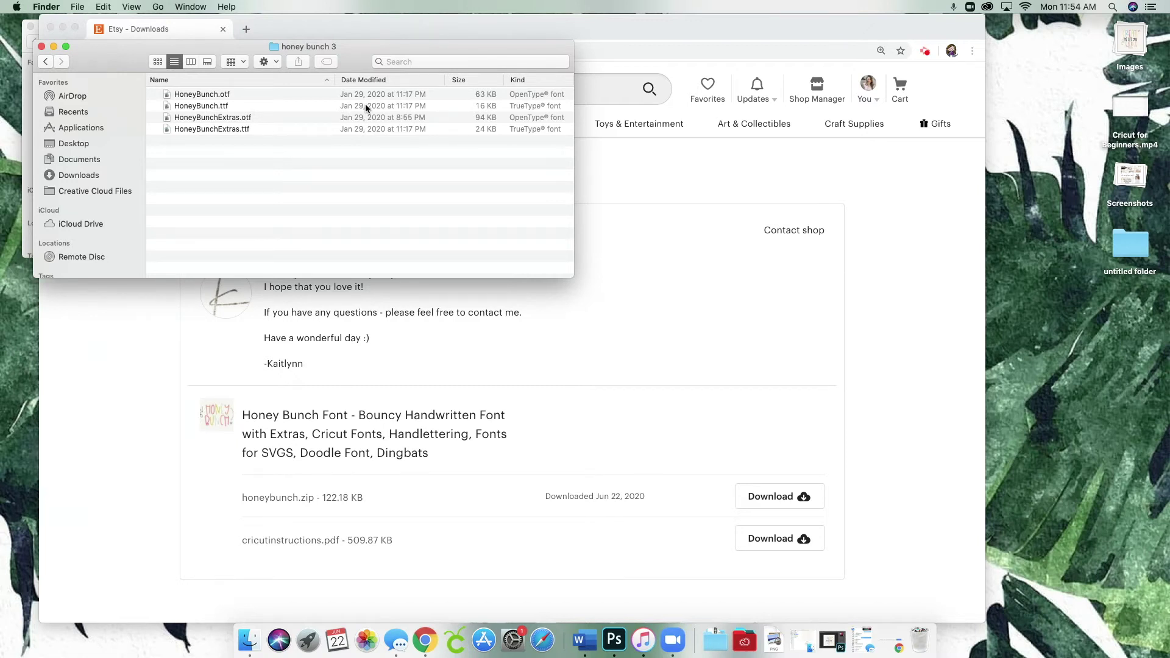
{"action": "key", "text": "super+space"}
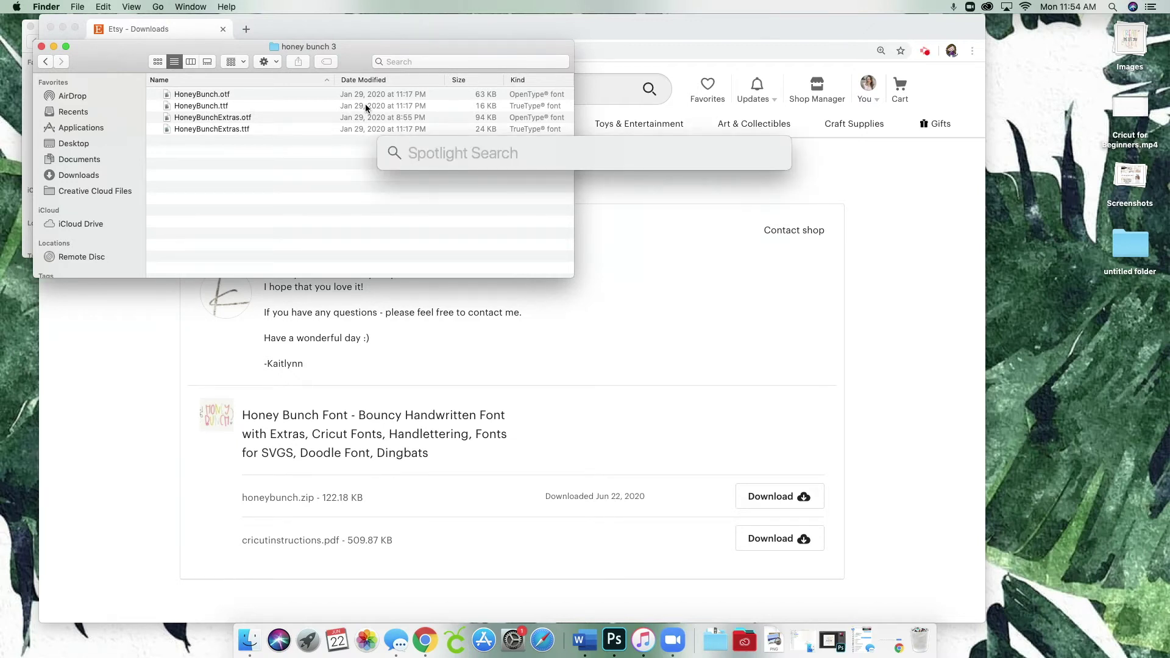
Launch Font Book from Spotlight by searching 'font book'.
{"action": "type", "text": "font boo"}
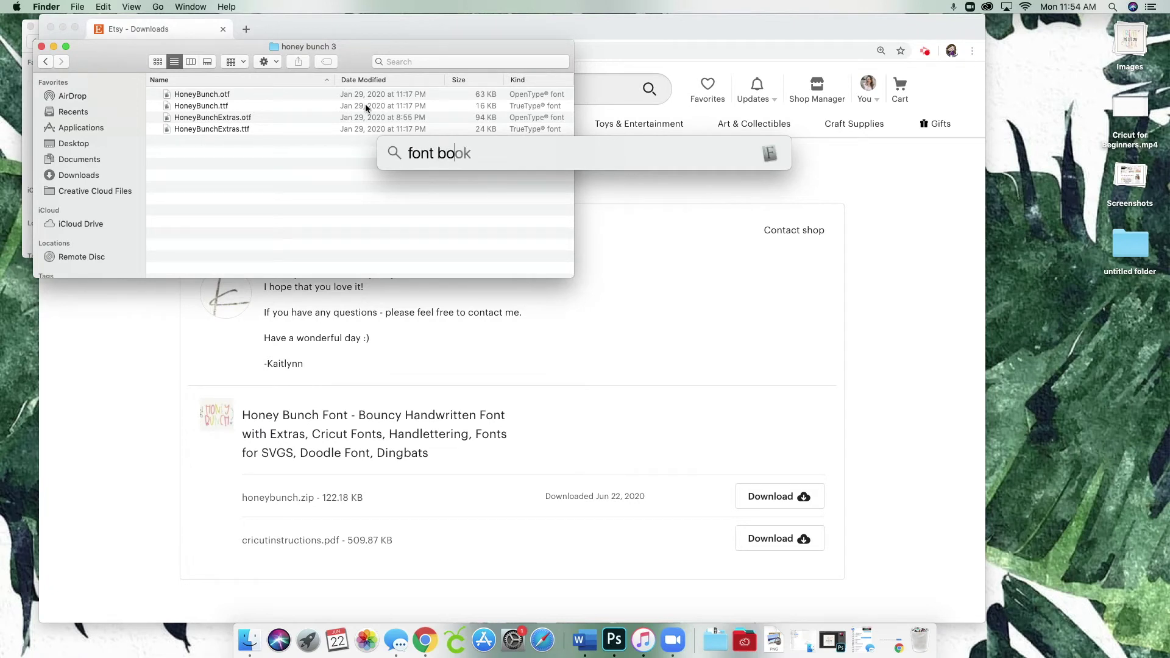
{"action": "type", "text": "k"}
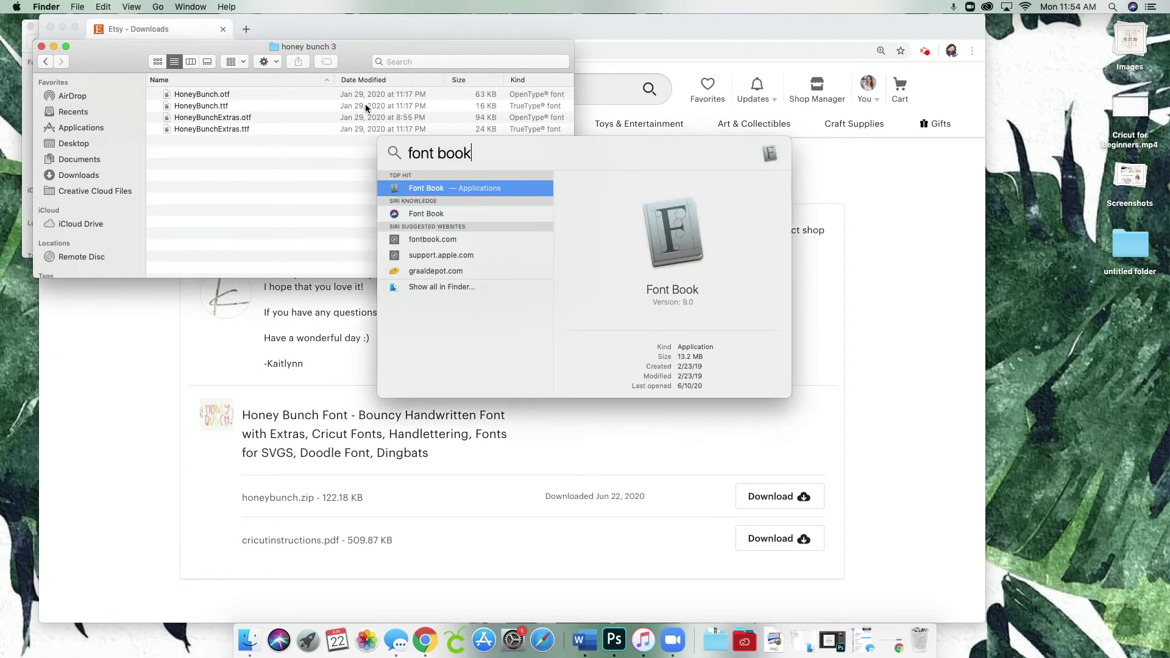
{"action": "key", "text": "Return"}
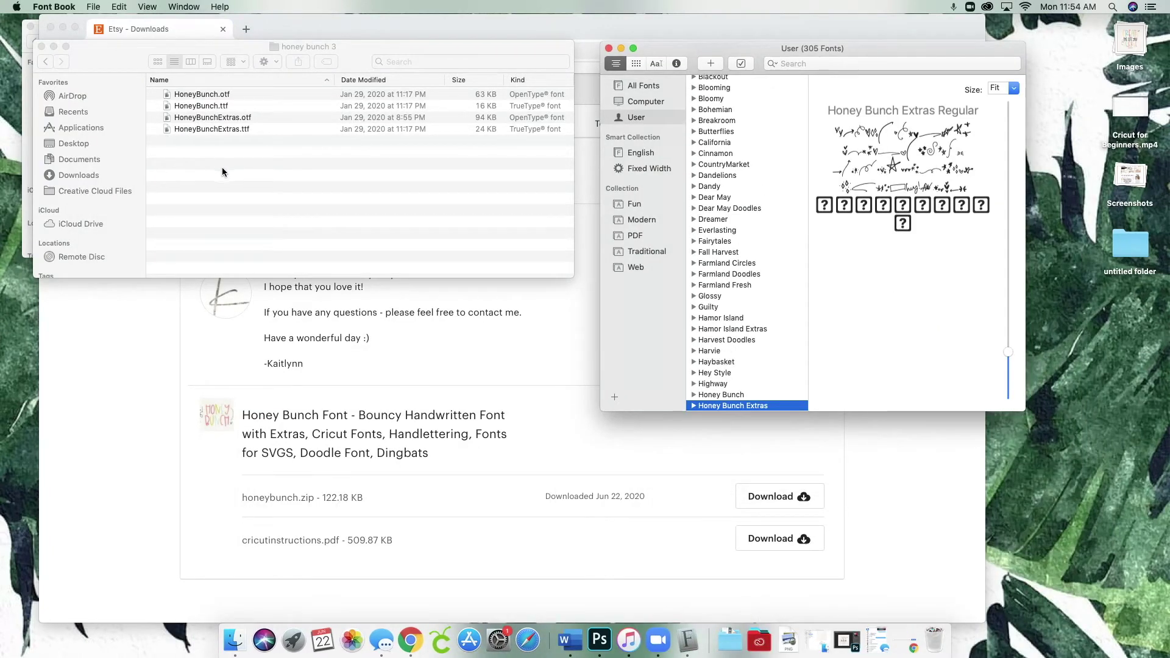
{"action": "scroll", "coordinate": [742, 228], "scroll_direction": "up", "scroll_amount": 15}
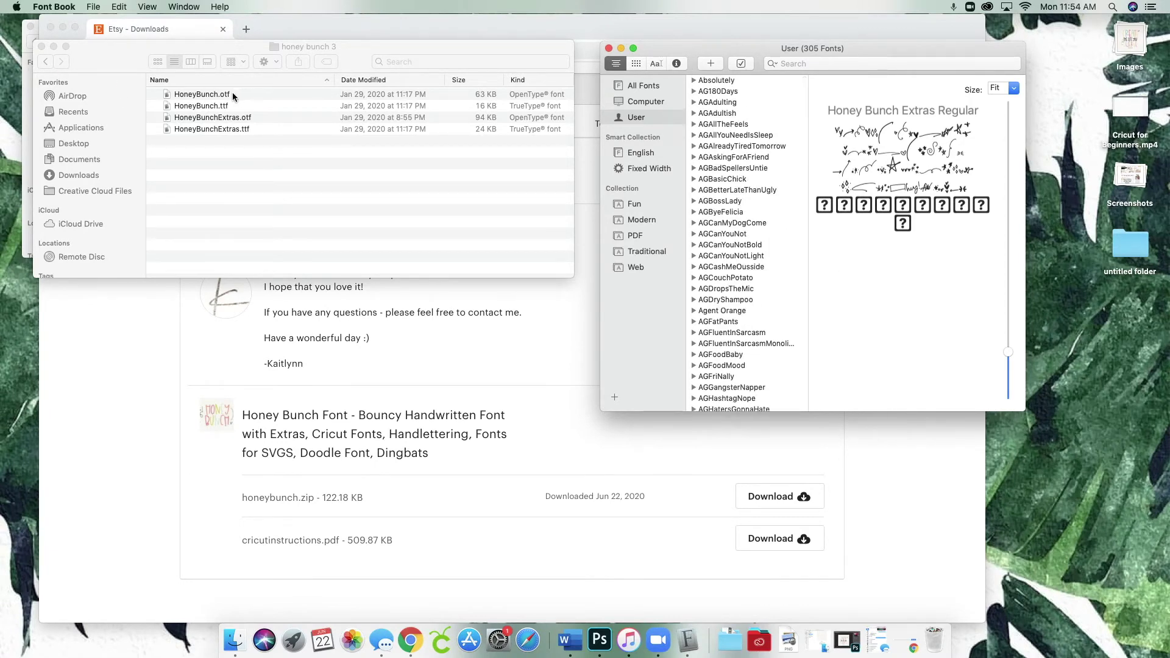
Install HoneyBunch.otf by dragging it into Font Book and installing the checked font.
{"action": "left_click", "coordinate": [202, 98]}
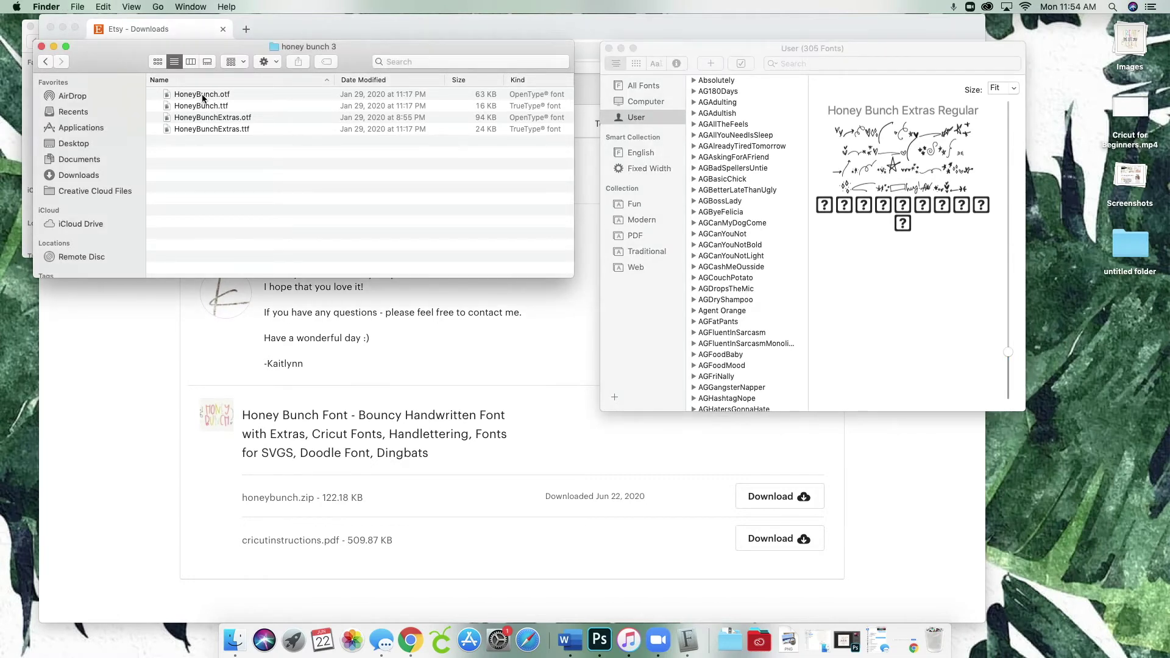
{"action": "left_click_drag", "start_coordinate": [202, 99], "coordinate": [736, 159]}
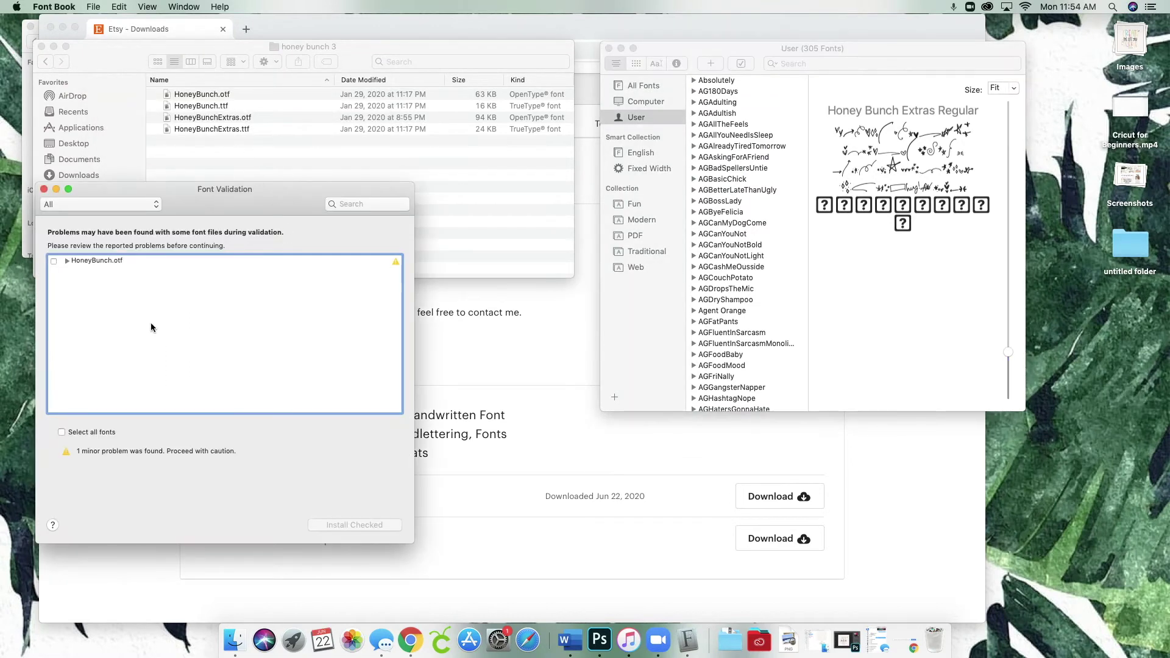
{"action": "left_click", "coordinate": [53, 261]}
{"action": "left_click", "coordinate": [332, 525]}
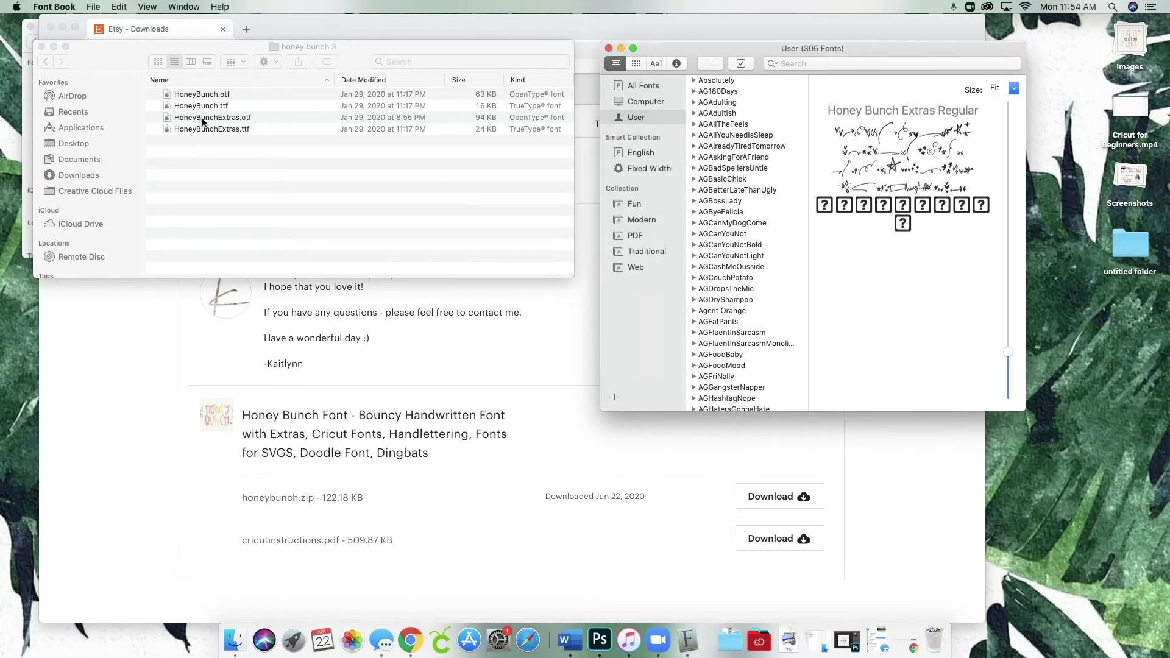
Install HoneyBunchExtras.otf, then close Font Book and the honey bunch 3 folder window.
{"action": "left_click_drag", "start_coordinate": [200, 120], "coordinate": [710, 241]}
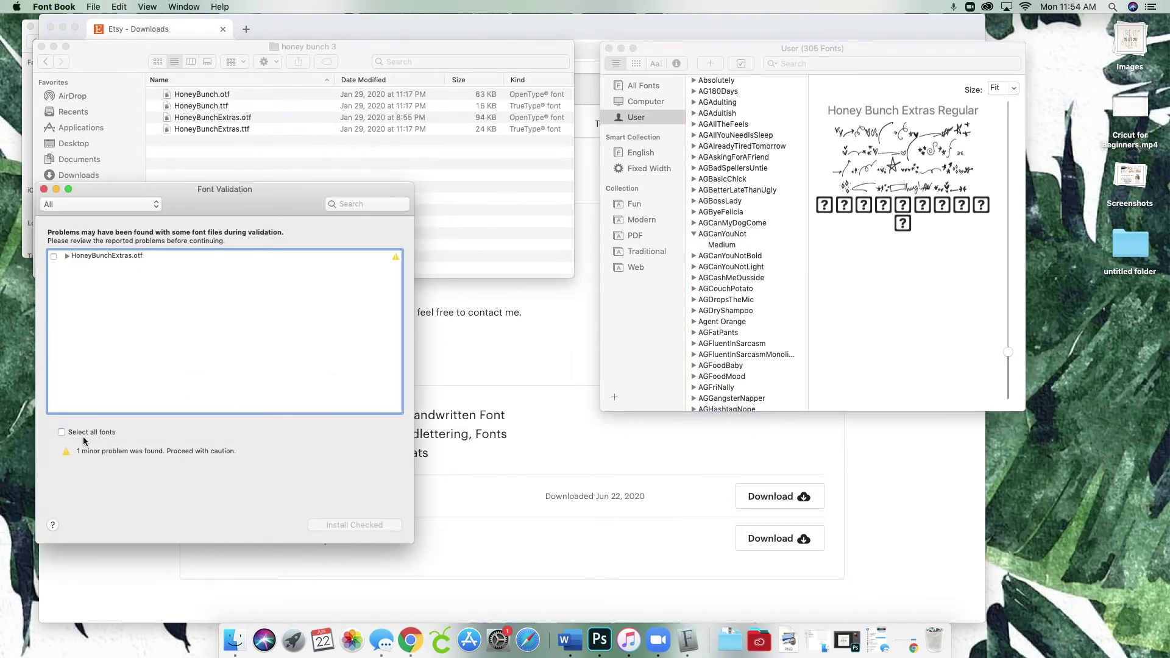
{"action": "left_click", "coordinate": [86, 434]}
{"action": "left_click", "coordinate": [354, 525]}
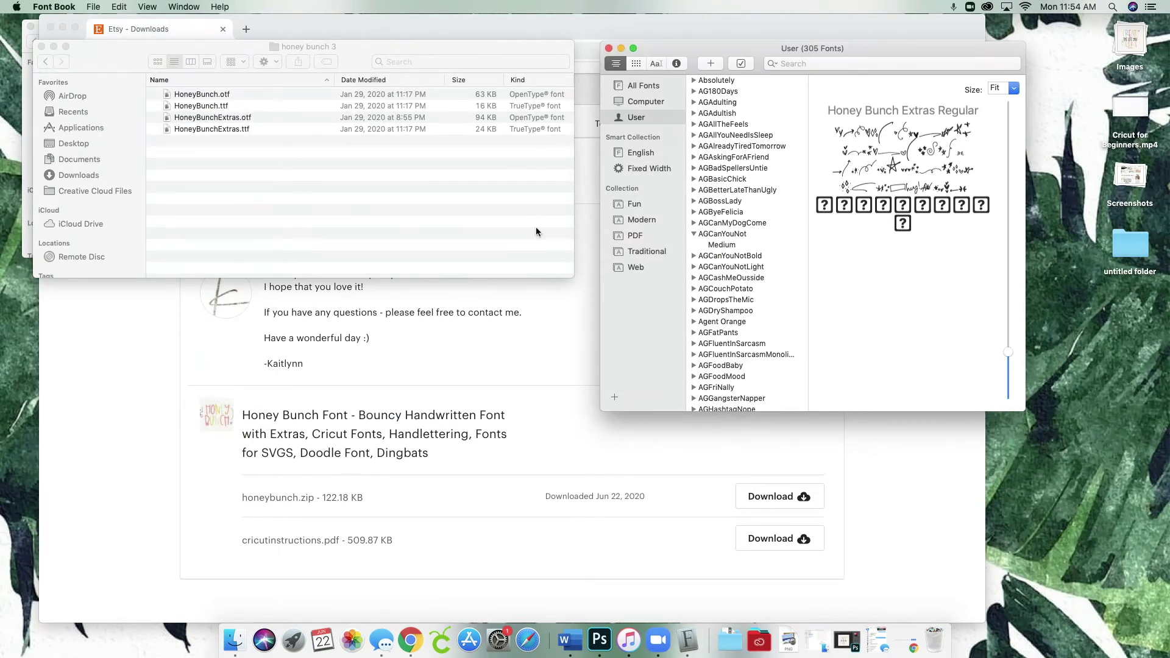
{"action": "left_click", "coordinate": [609, 48]}
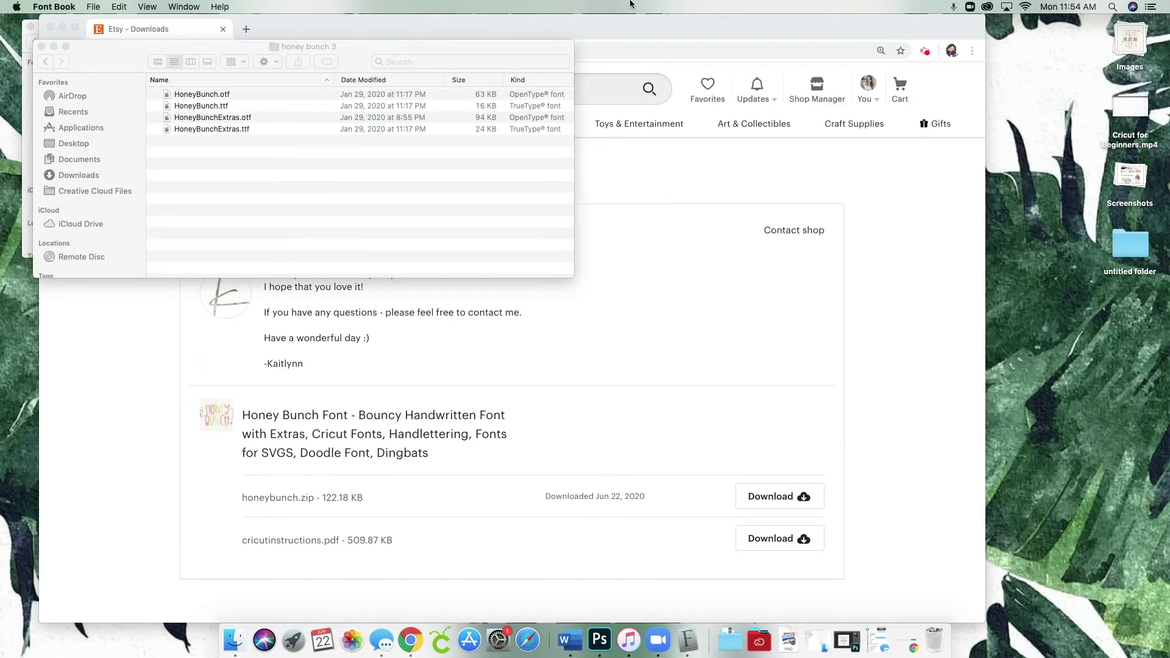
{"action": "left_click", "coordinate": [42, 47]}
Close the Etsy browser and leftover folder window, then start a new blank Cricut project.
{"action": "left_click", "coordinate": [50, 27]}
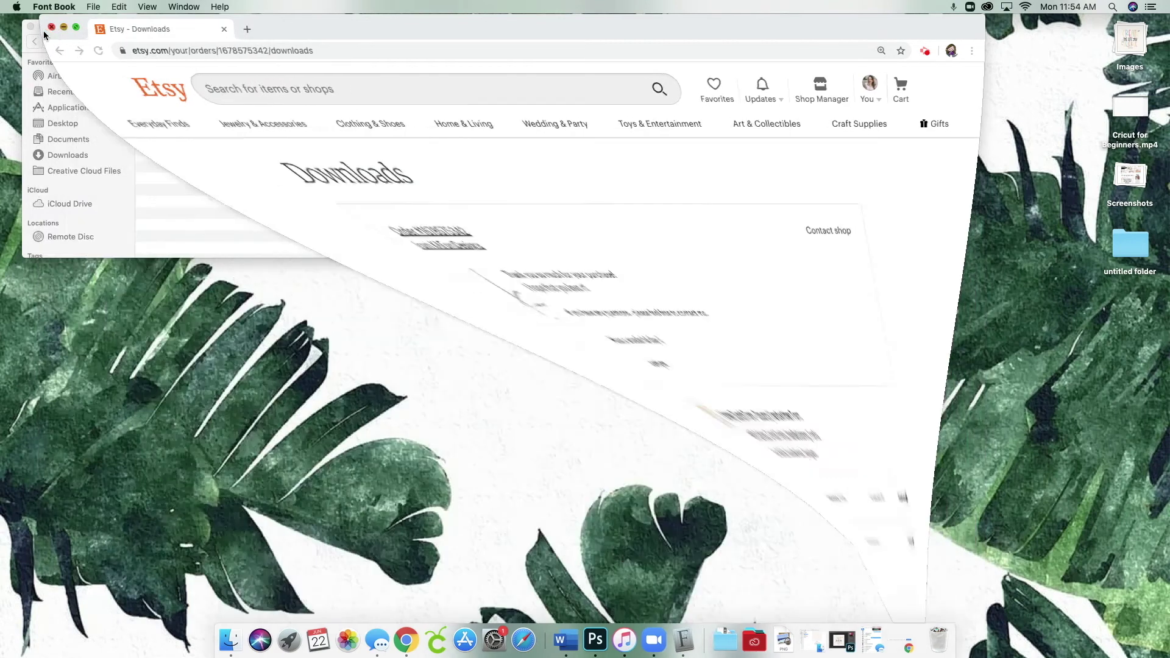
{"action": "left_click", "coordinate": [30, 27]}
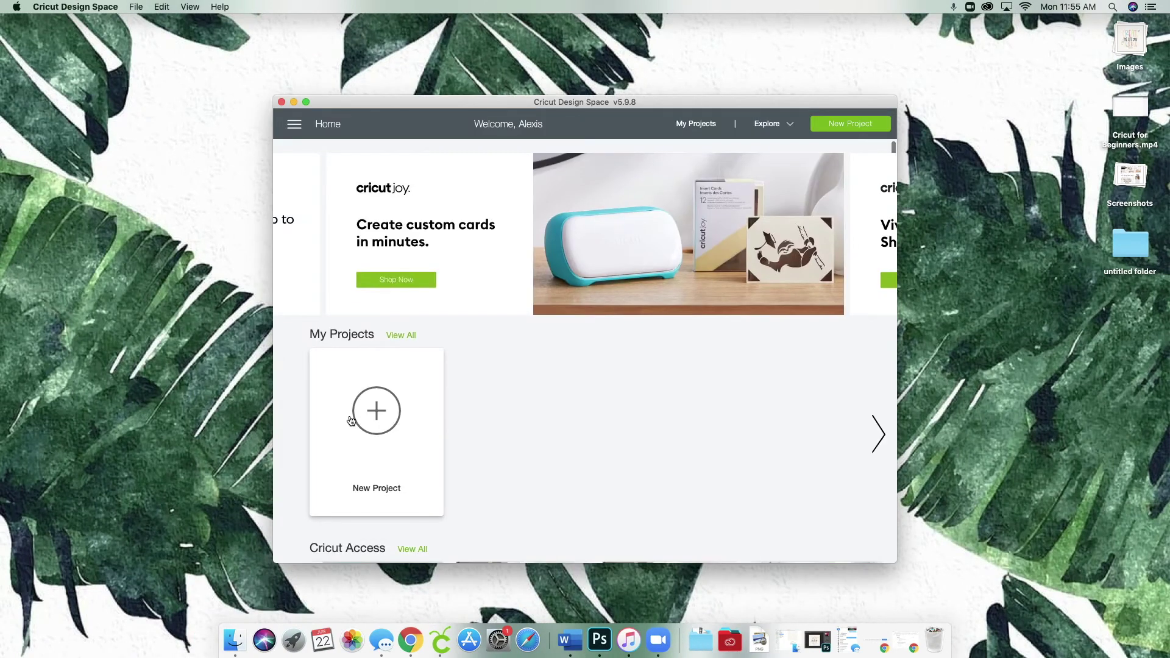
{"action": "left_click", "coordinate": [351, 420]}
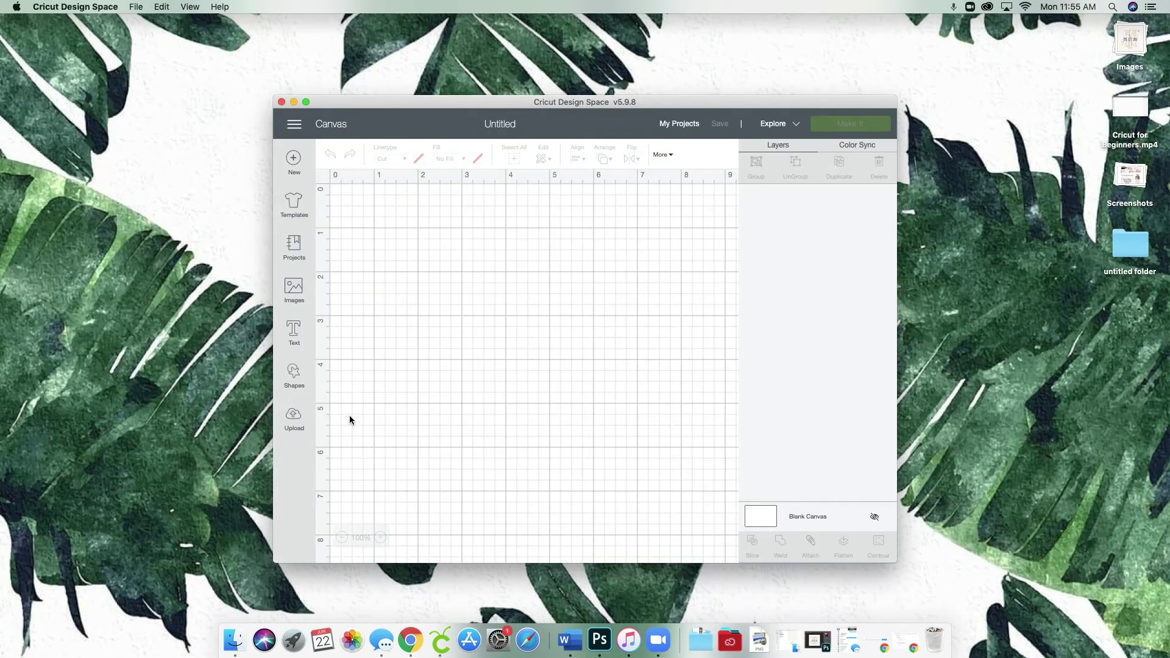
Add a 'Happy Birthday' text box and make the design window fill the screen.
{"action": "left_click", "coordinate": [311, 327]}
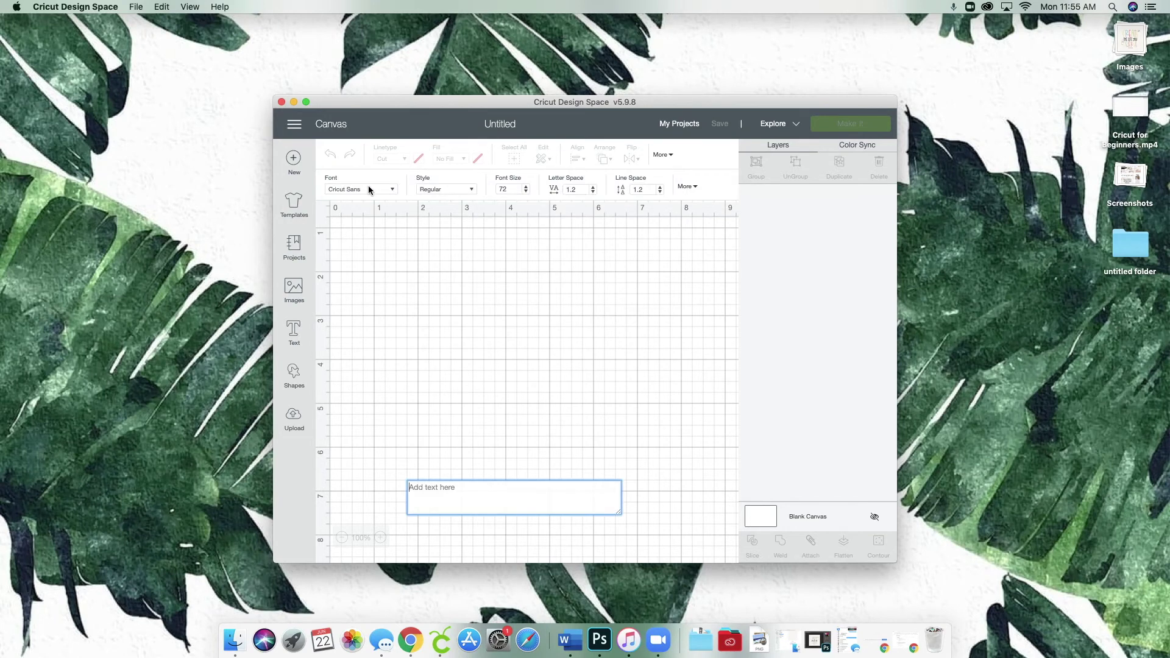
{"action": "type", "text": "Happy Birthday"}
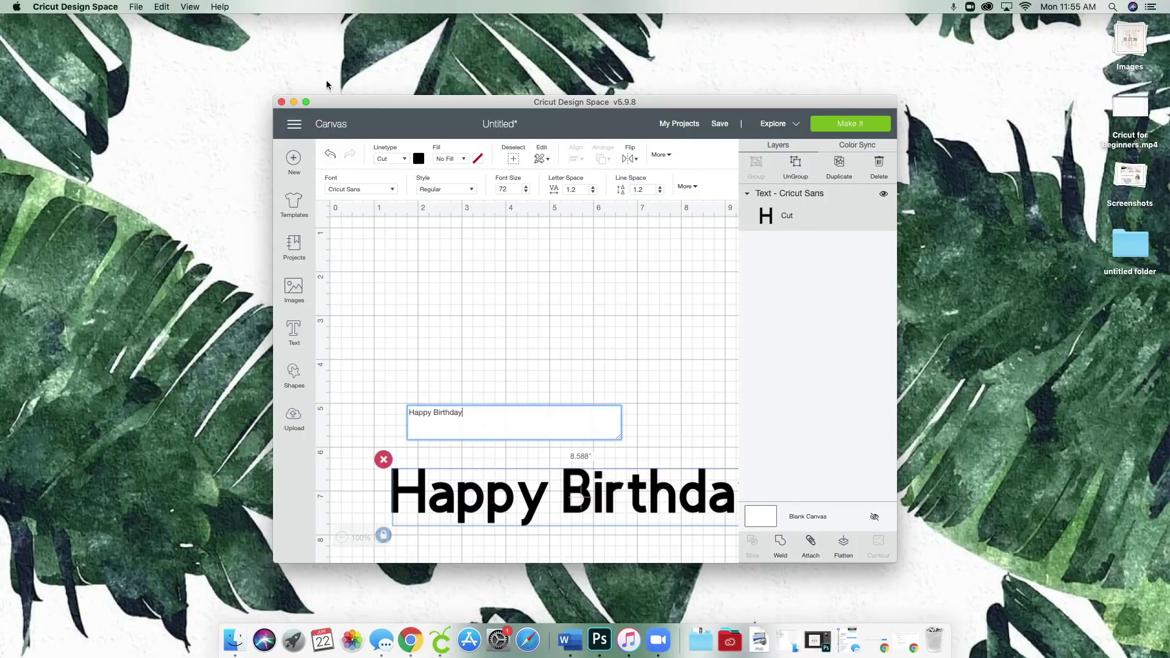
{"action": "left_click", "coordinate": [306, 102]}
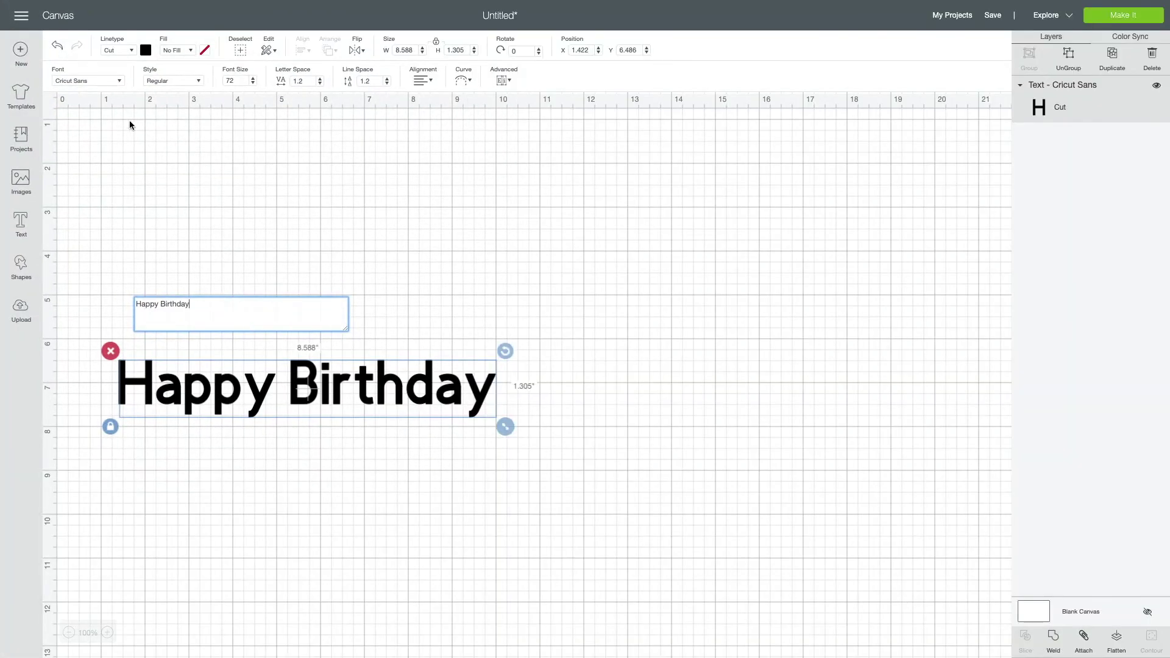
Change the Happy Birthday text's font to Honey Bunch via a 'honey' font search.
{"action": "left_click_drag", "start_coordinate": [182, 310], "coordinate": [115, 297]}
{"action": "left_click", "coordinate": [119, 80]}
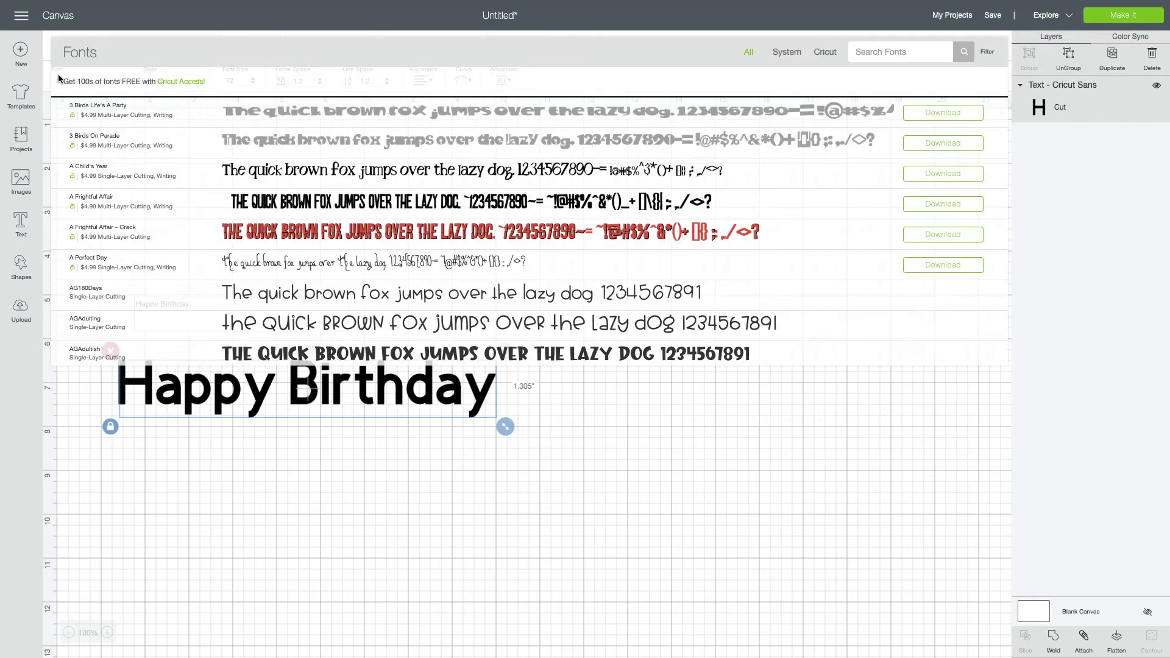
{"action": "left_click", "coordinate": [865, 53]}
{"action": "type", "text": "honey"}
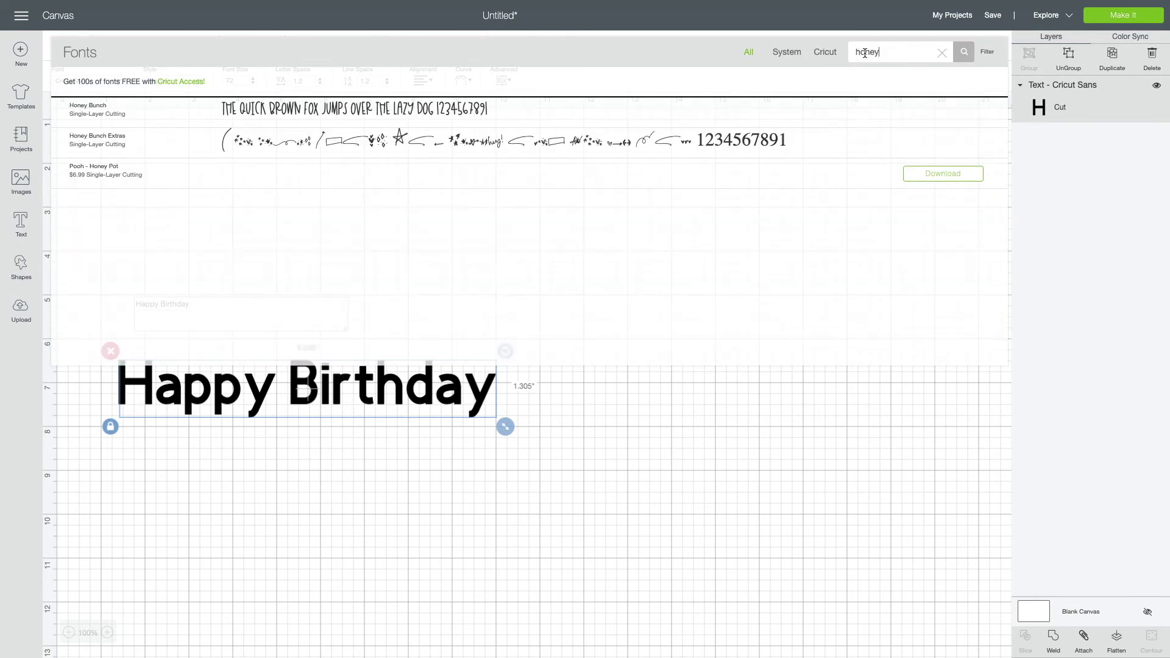
{"action": "left_click", "coordinate": [430, 114]}
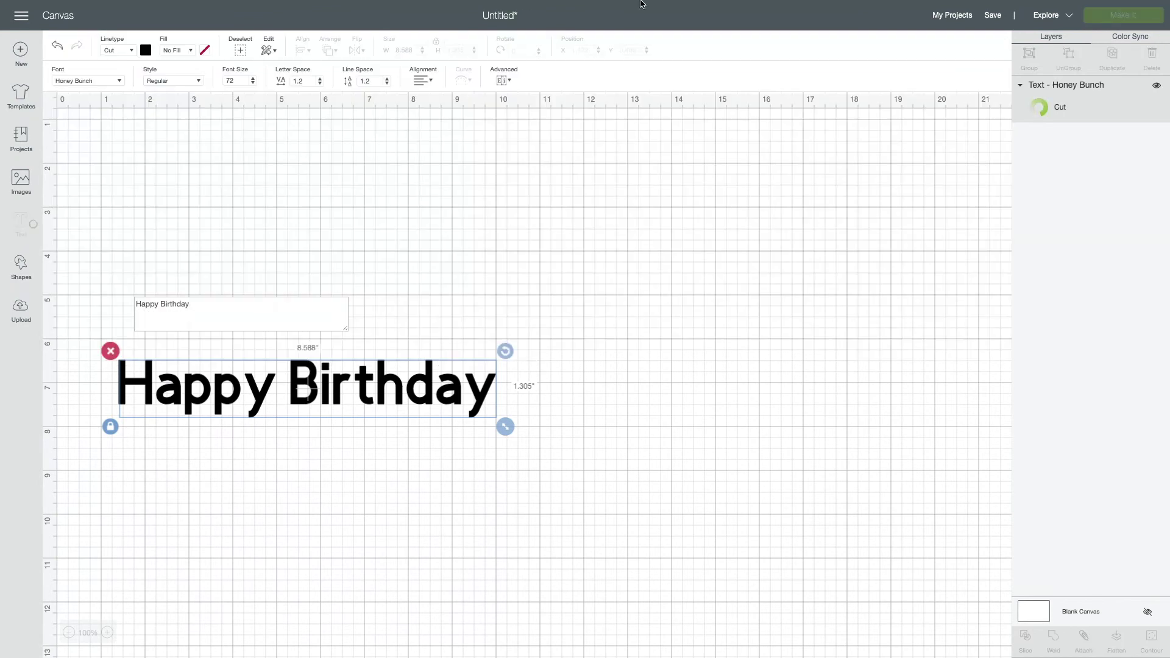
Enlarge the text to about 11.086 × 1.66 inches and centre it on the canvas.
{"action": "left_click", "coordinate": [452, 295]}
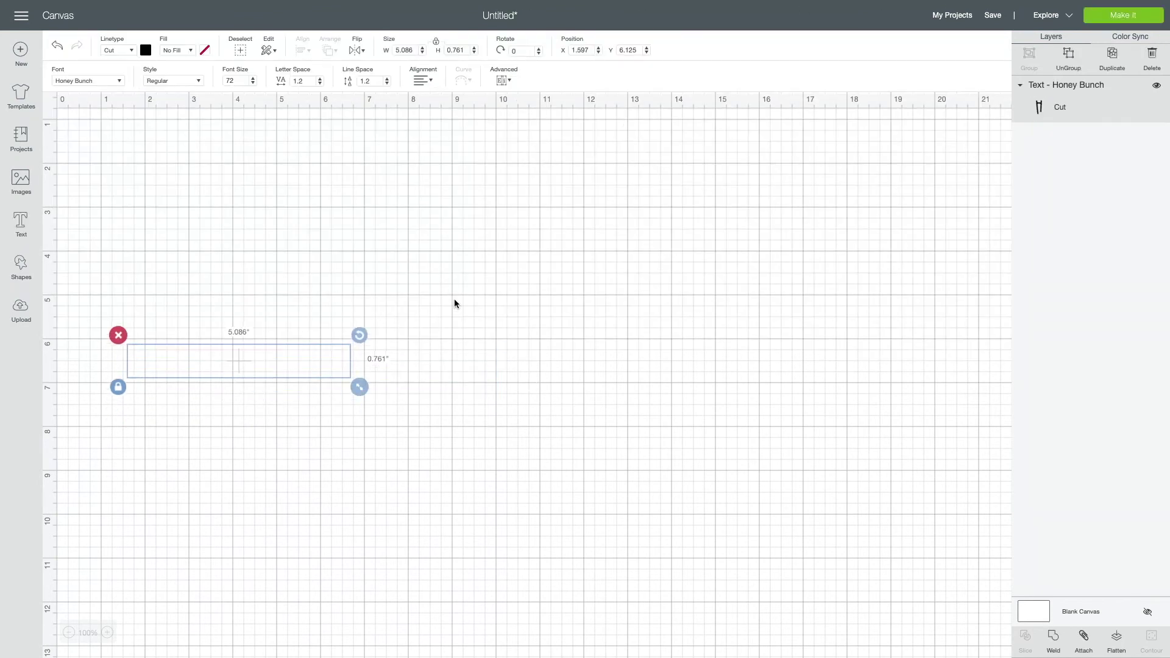
{"action": "left_click_drag", "start_coordinate": [364, 388], "coordinate": [484, 286]}
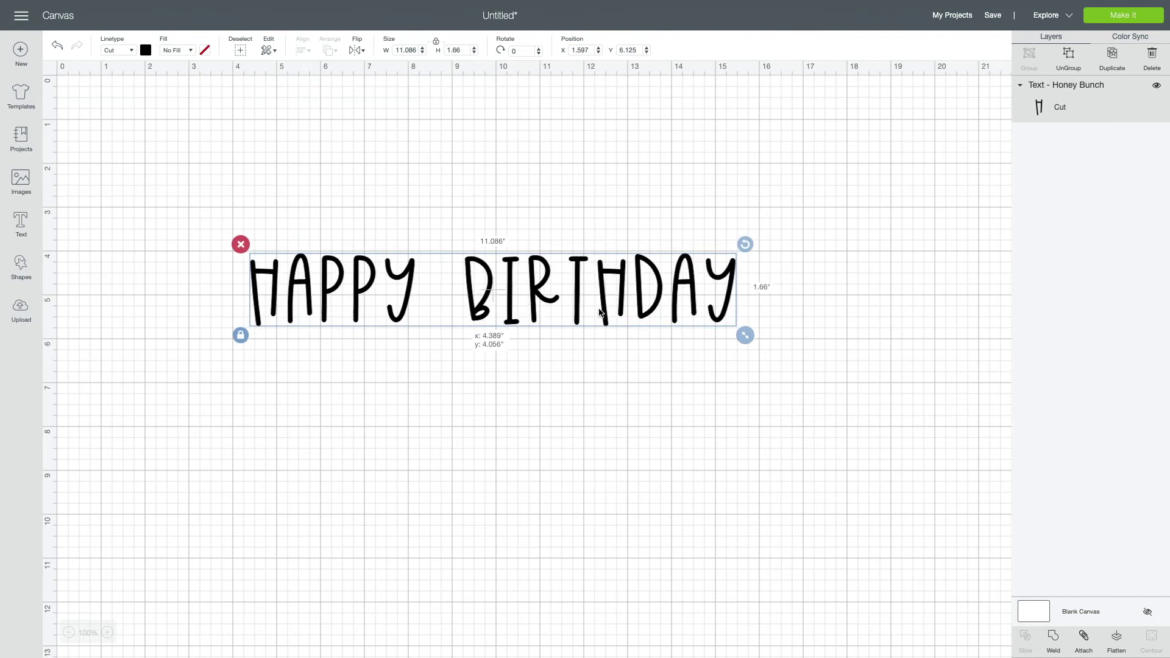
{"action": "left_click", "coordinate": [1007, 173]}
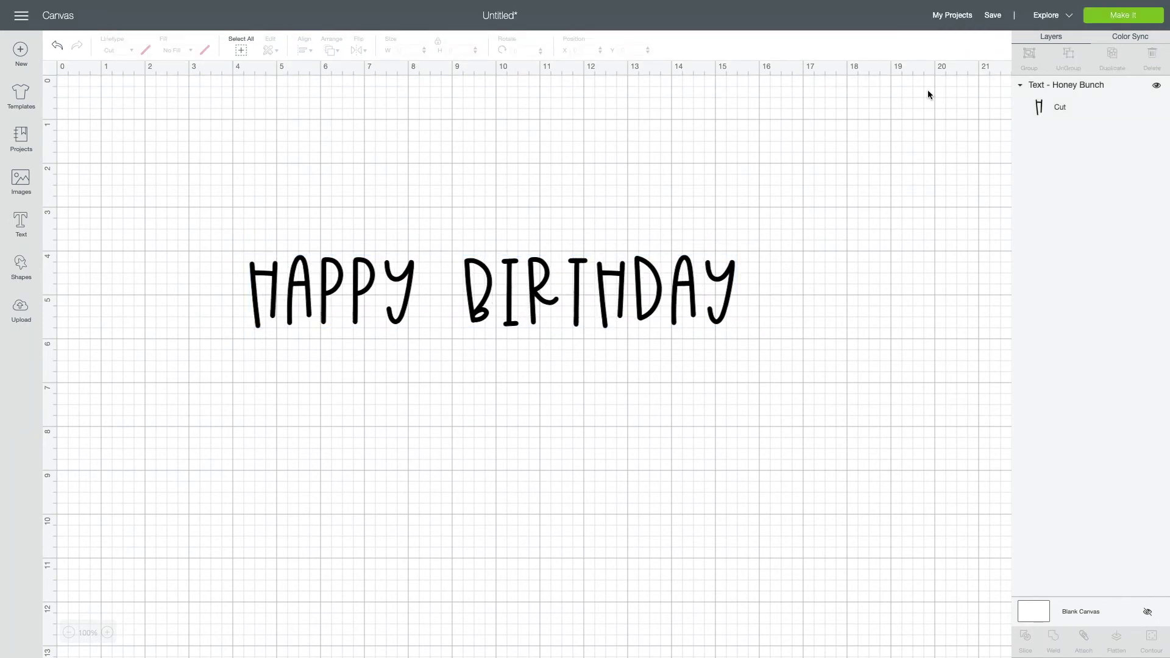